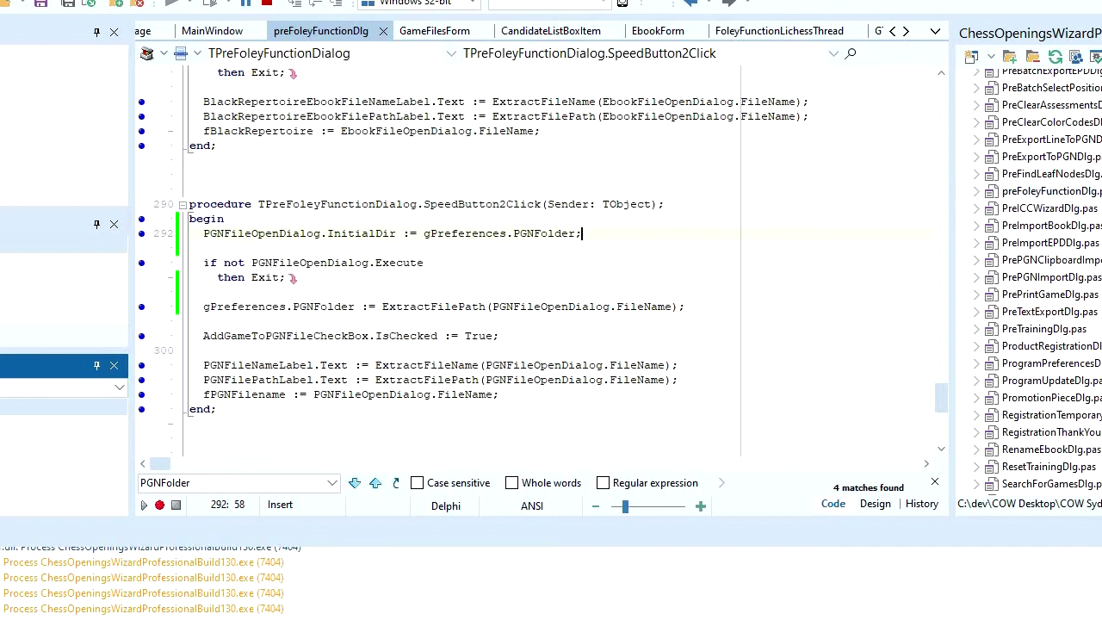
click(327, 175)
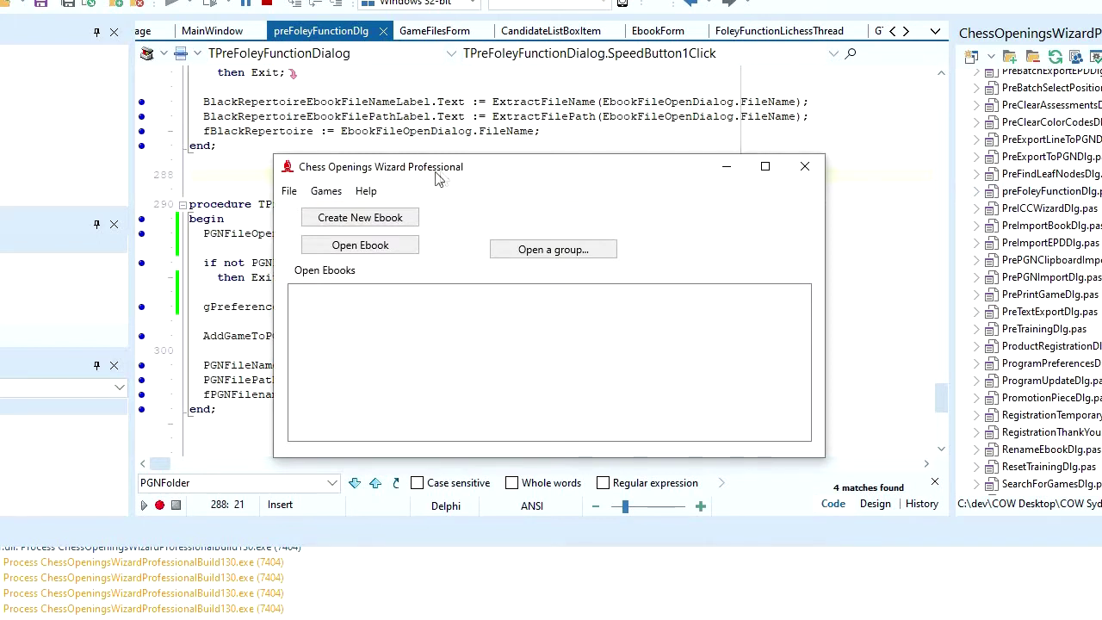
click(330, 194)
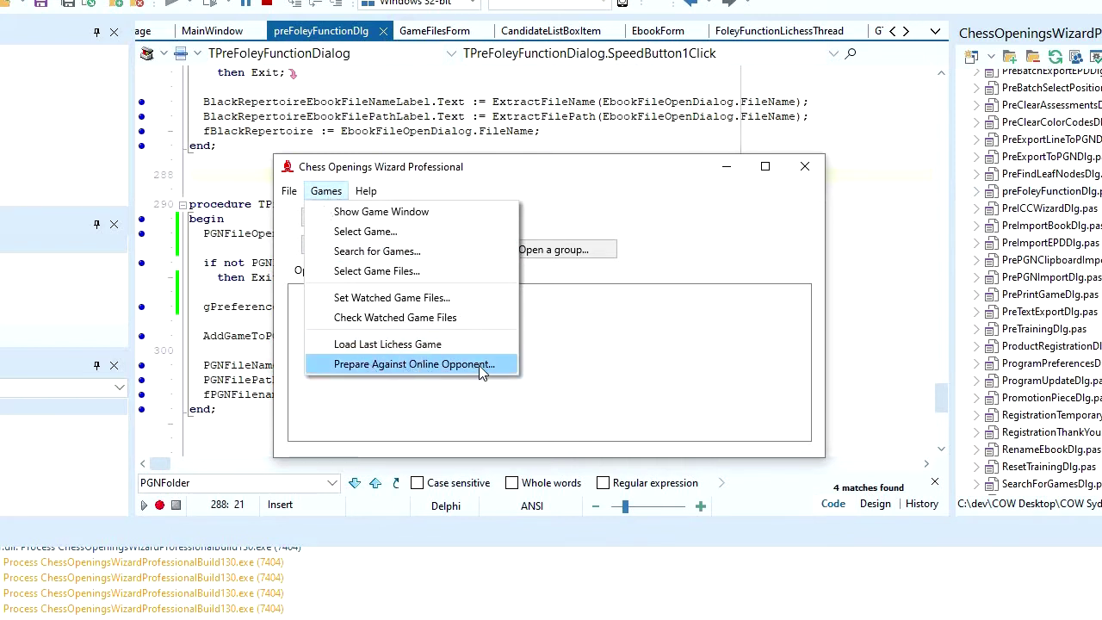
click(472, 411)
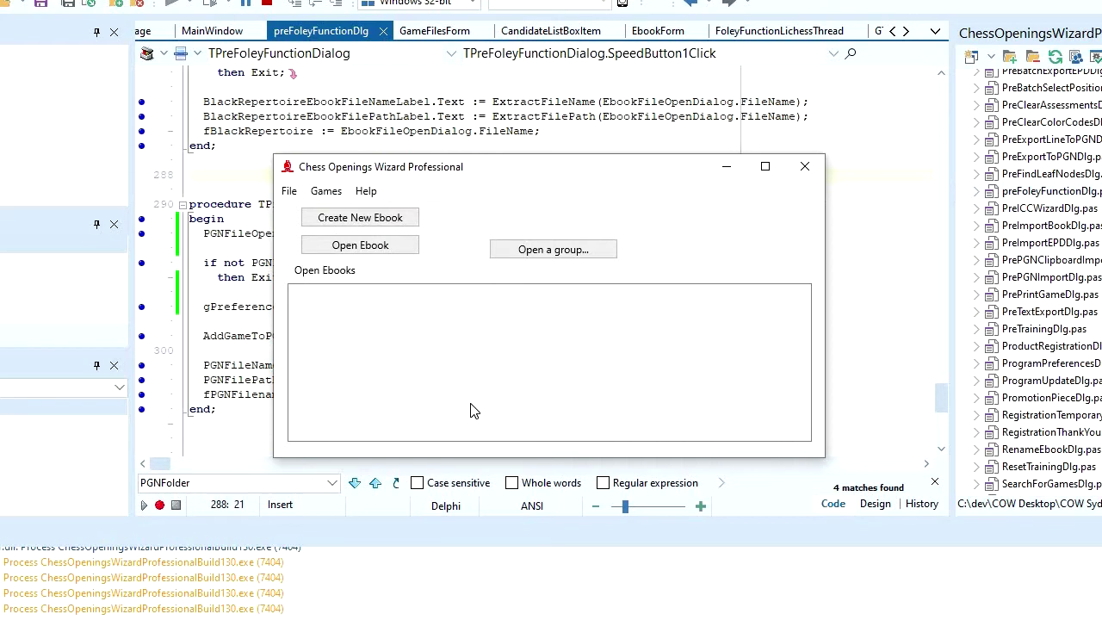
Step: Open the ebook "Carlsen as White" from the Ebooks folder
click(376, 248)
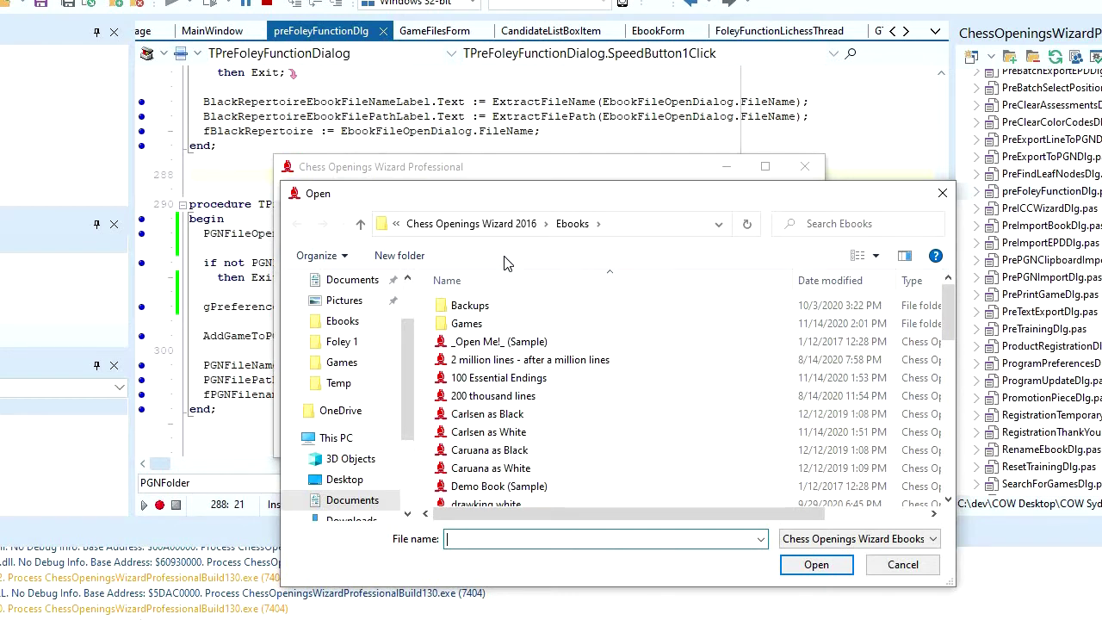
mouse_move(497, 448)
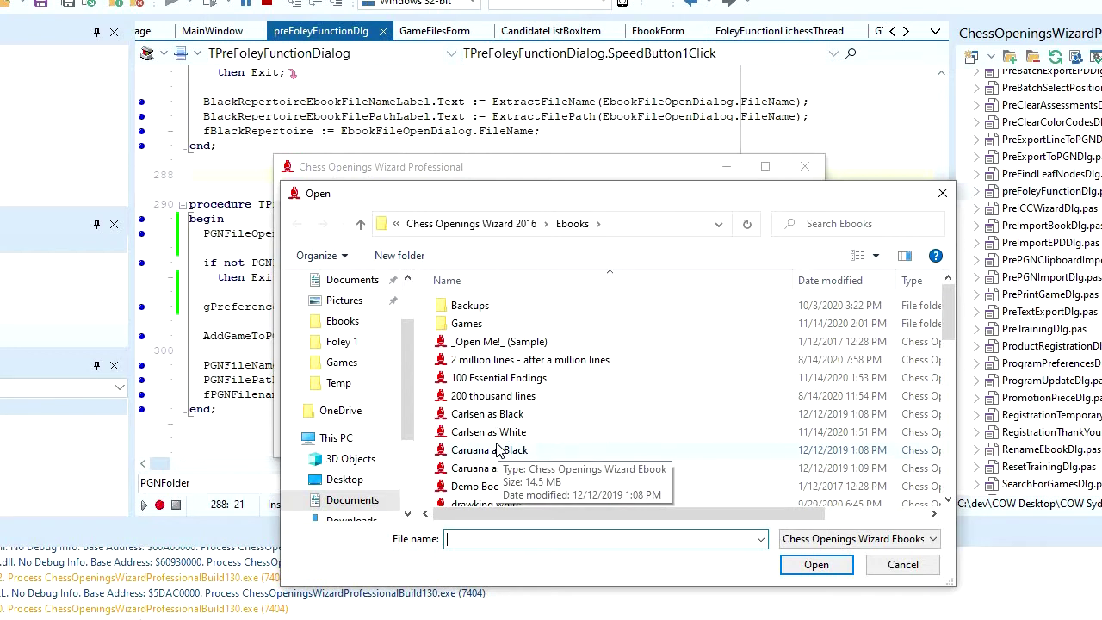
click(502, 432)
click(817, 565)
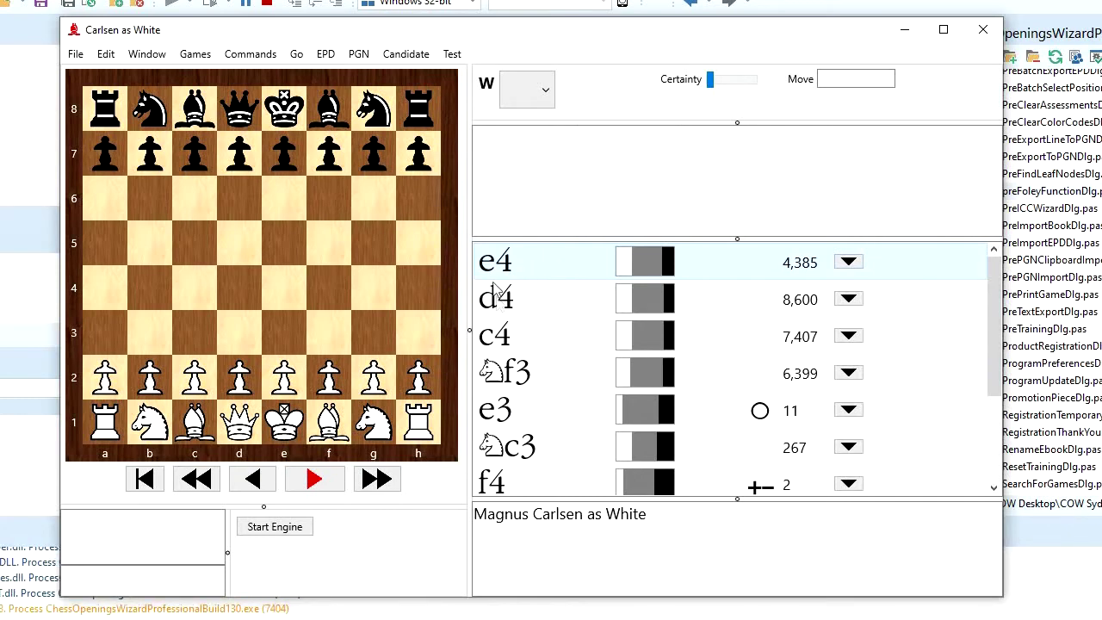
Step: Step through the line 1.c4 e6 2.g3 in the ebook to view Black's replies, and close the ebook
click(529, 343)
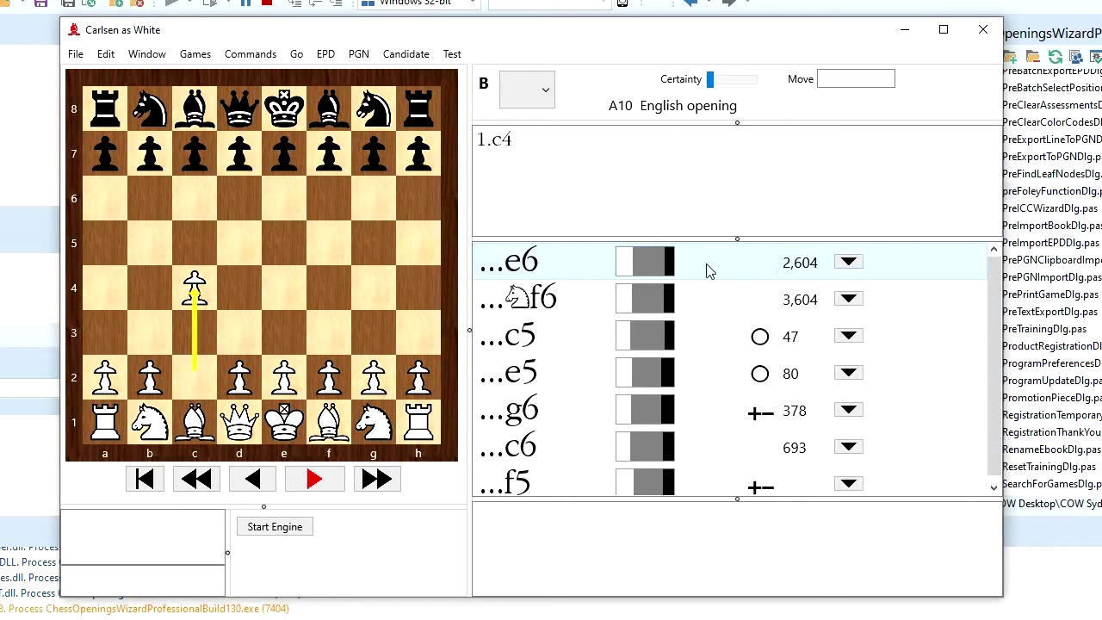
click(574, 263)
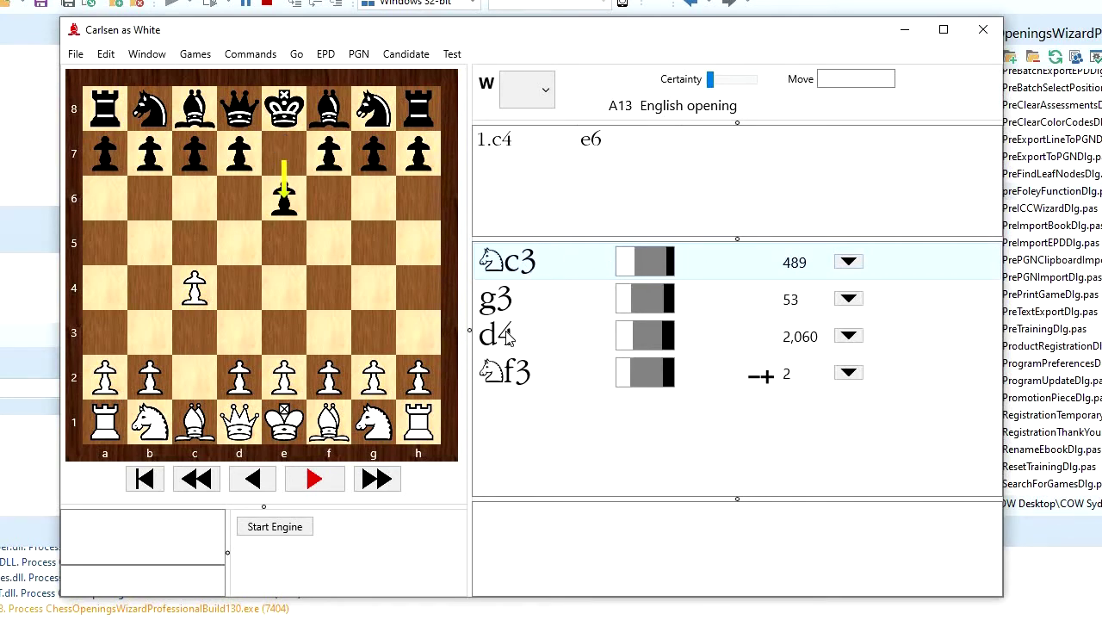
click(569, 312)
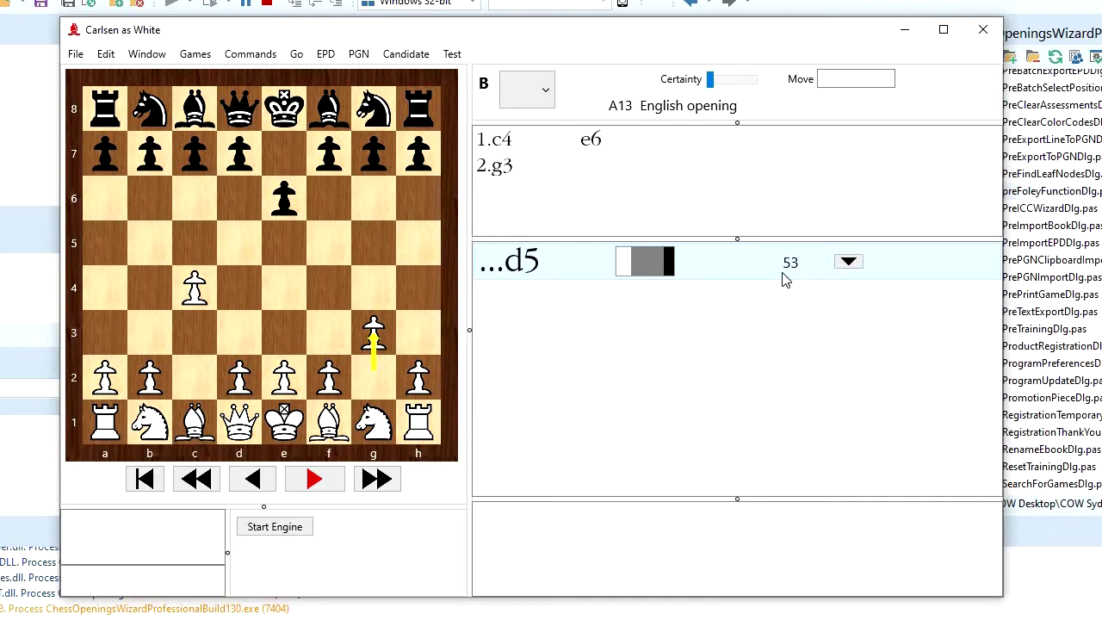
click(983, 32)
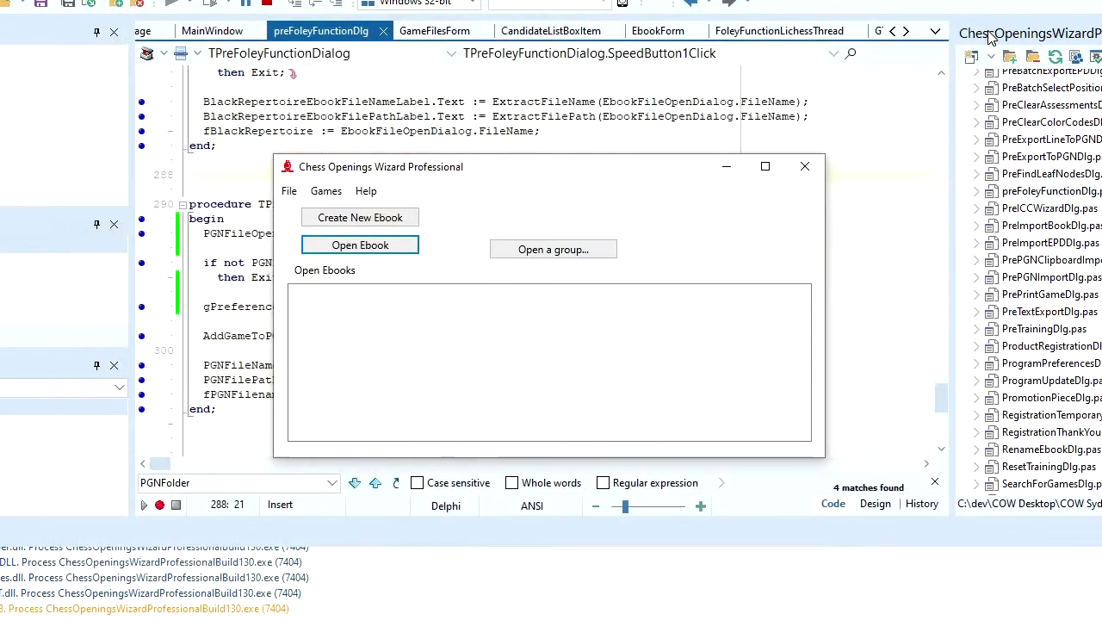
Step: Start preparing against an online opponent, with the White side selected and "Bookup" as the opponent
click(326, 192)
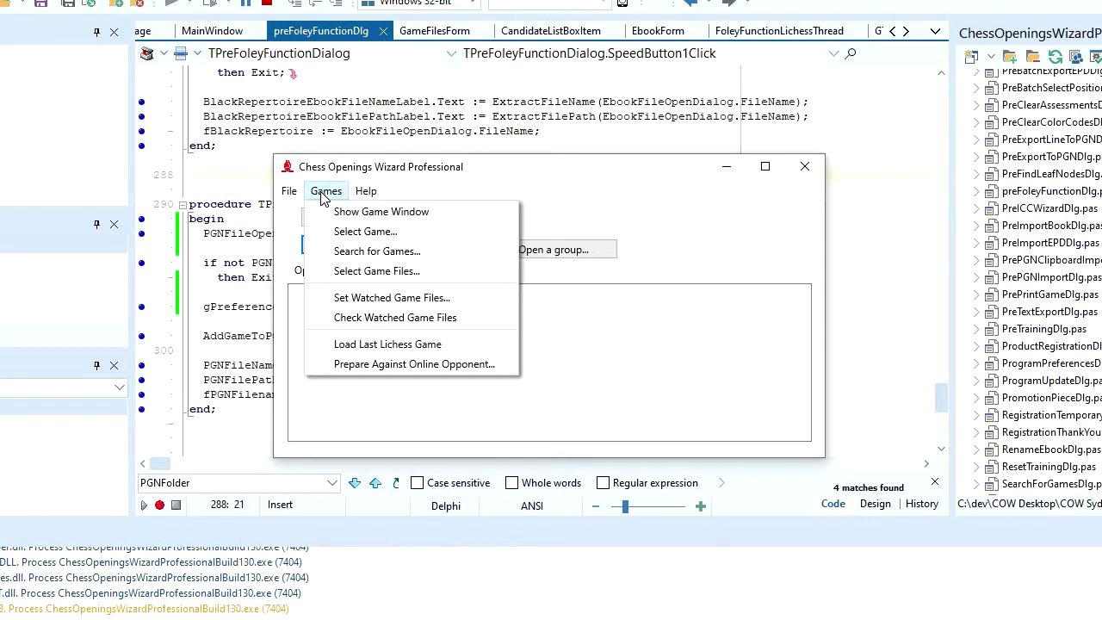
click(423, 365)
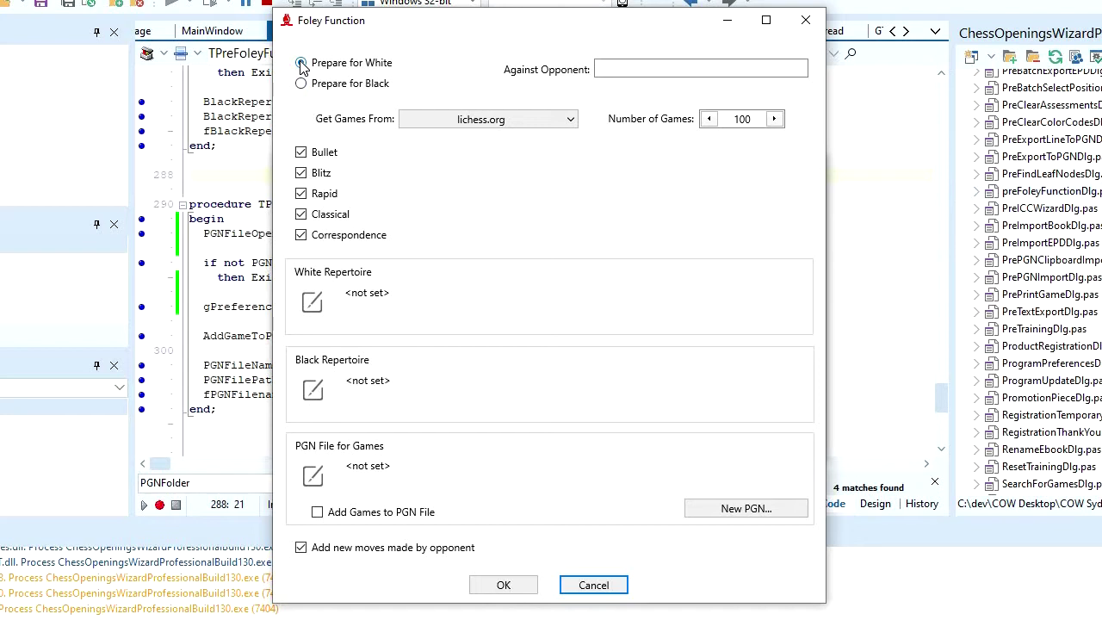
click(618, 67)
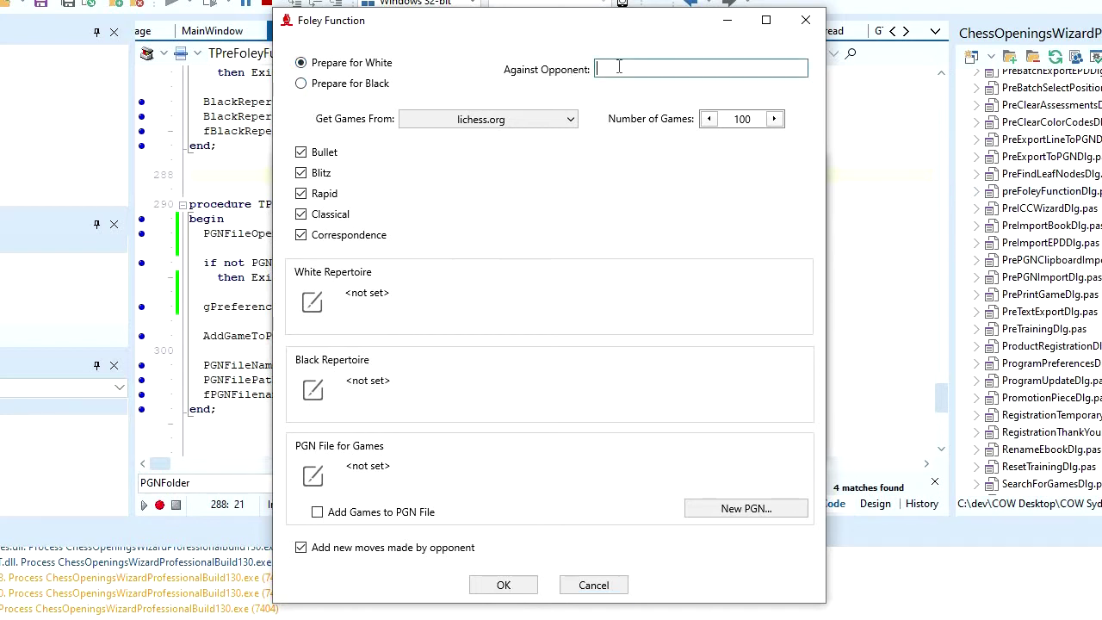
text(Bookup)
Step: Keep lichess.org as the games source and set the number of games to 20
click(533, 125)
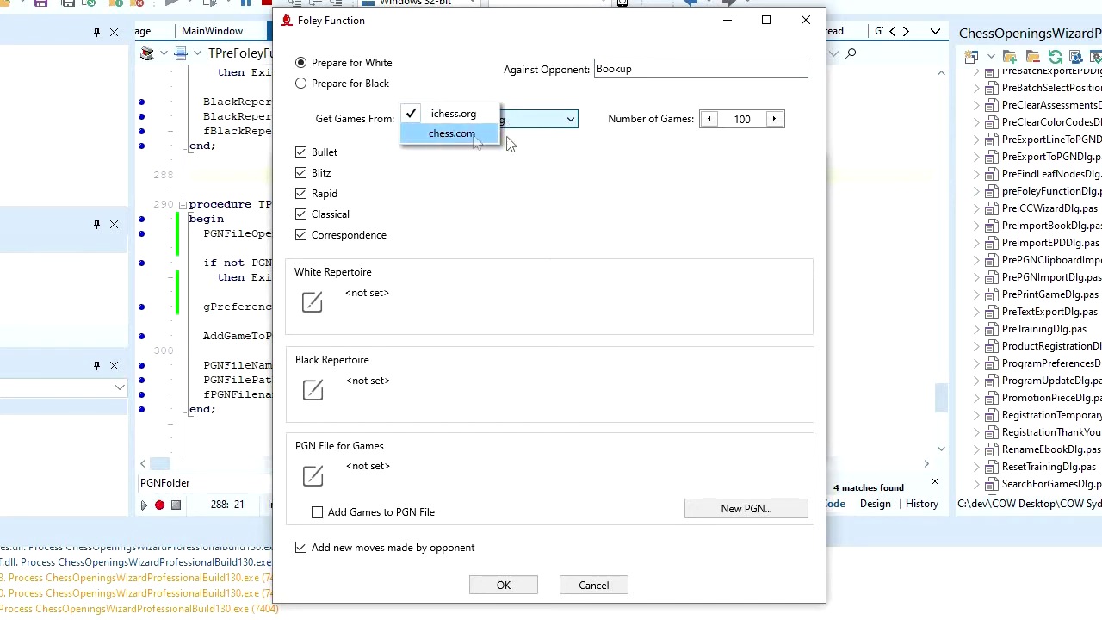
click(605, 142)
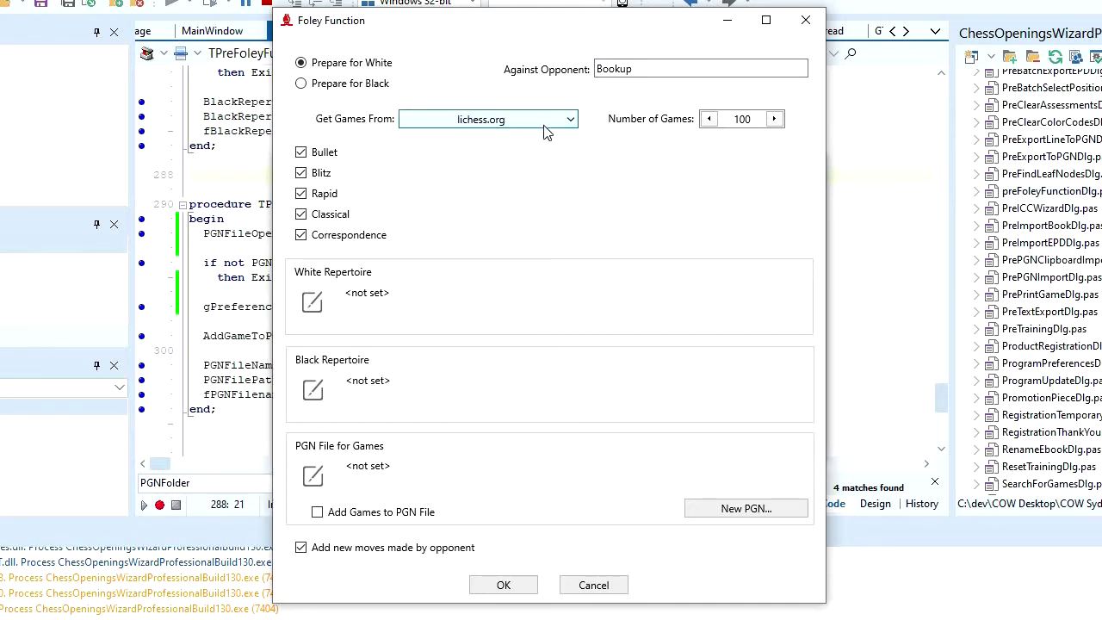
click(758, 119)
click(773, 120)
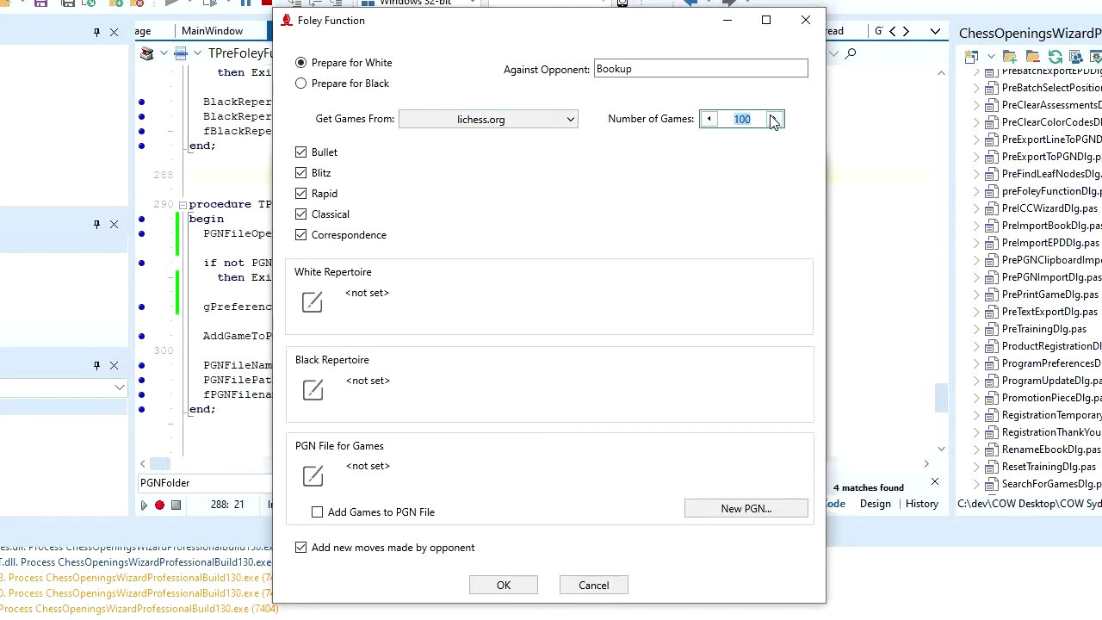
text(20)
Step: Set the White repertoire to "Carlsen as White" and the Black repertoire to "Carlsen as Black"
click(313, 304)
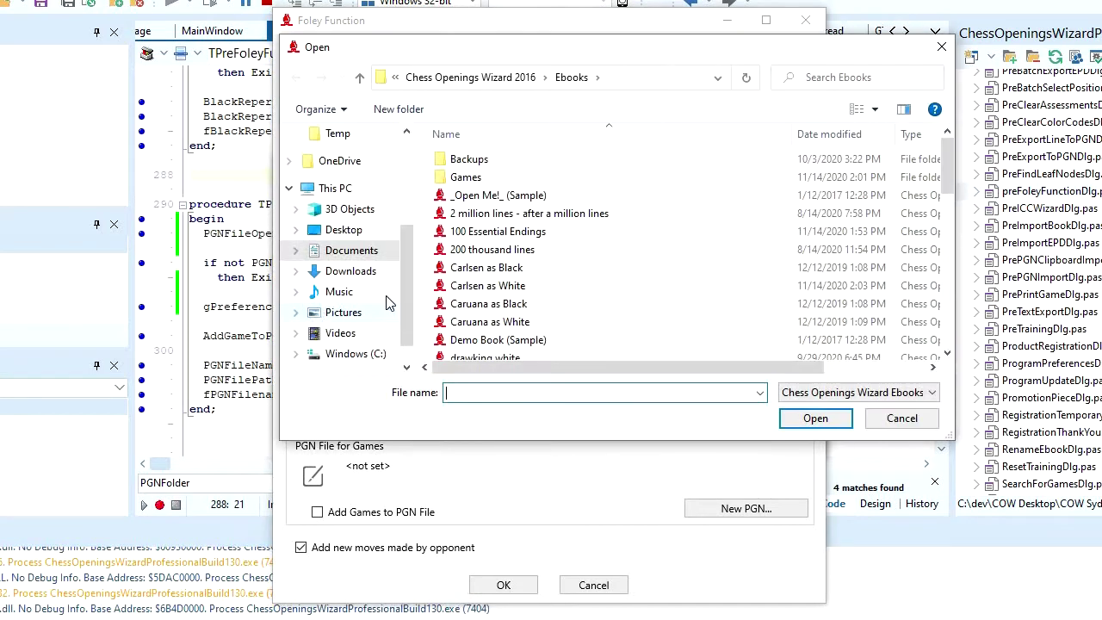
click(487, 285)
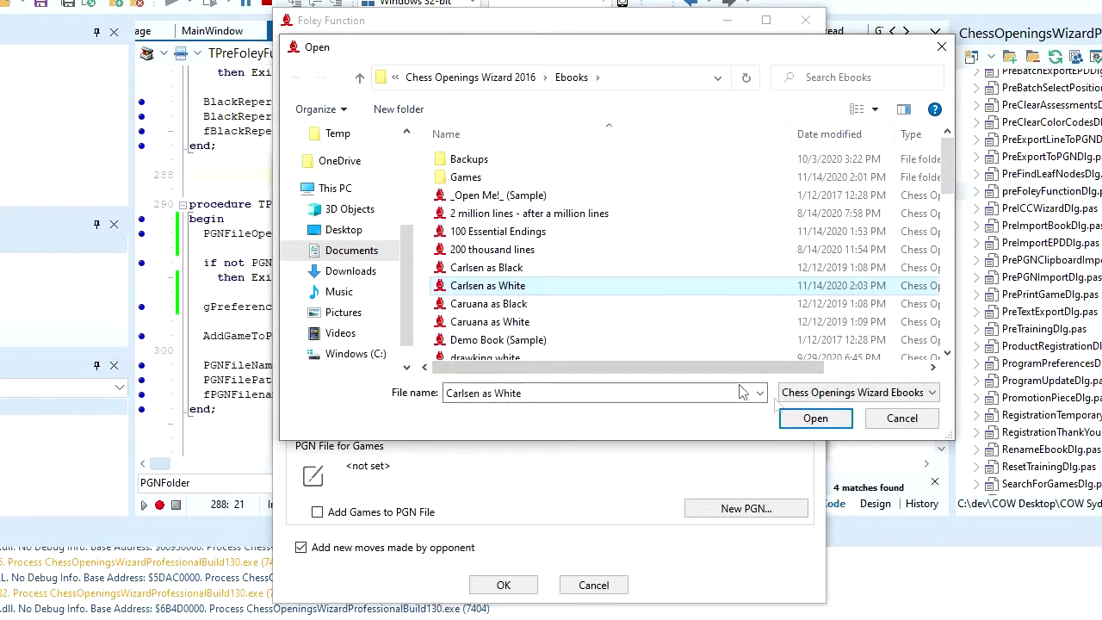
click(815, 418)
click(315, 387)
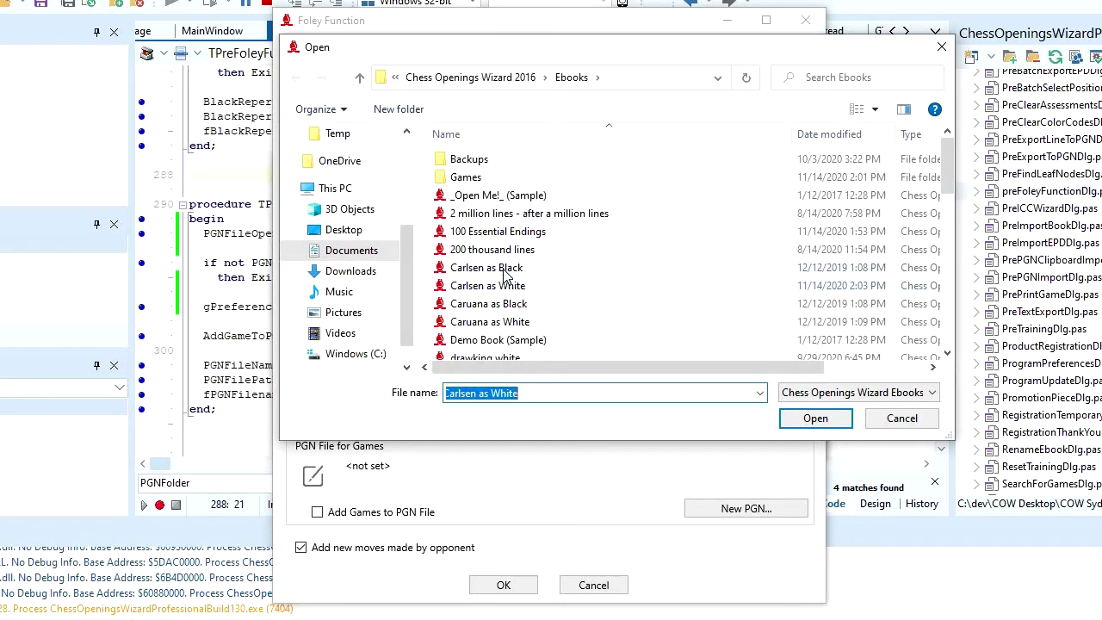
click(487, 268)
click(815, 418)
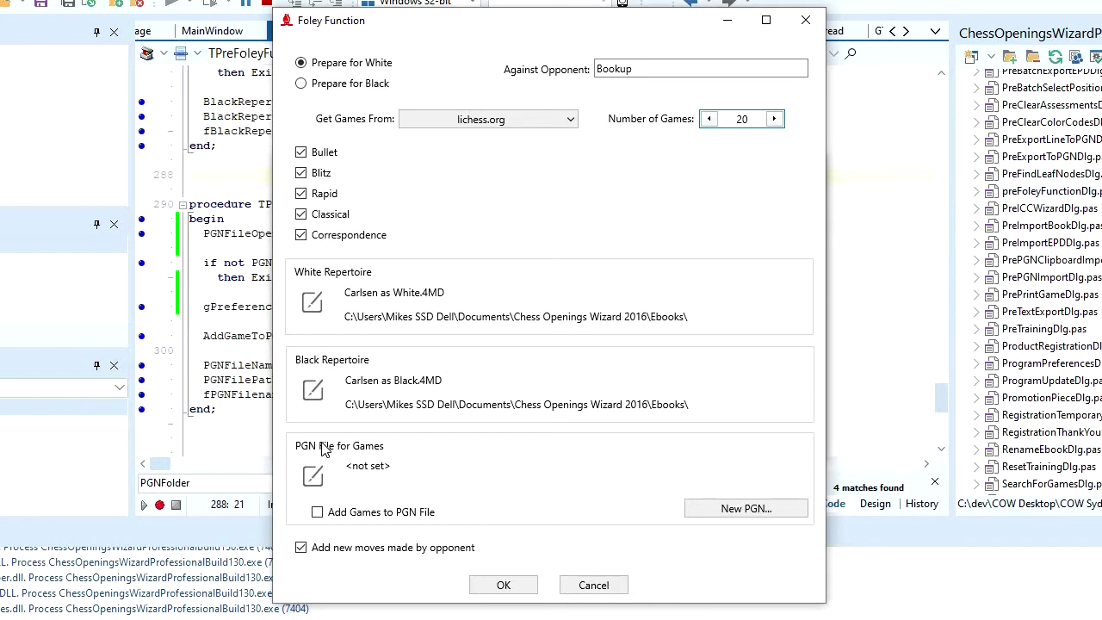
Step: Create a new PGN file named "demo 1" in the Games folder for the opponent's games
click(747, 509)
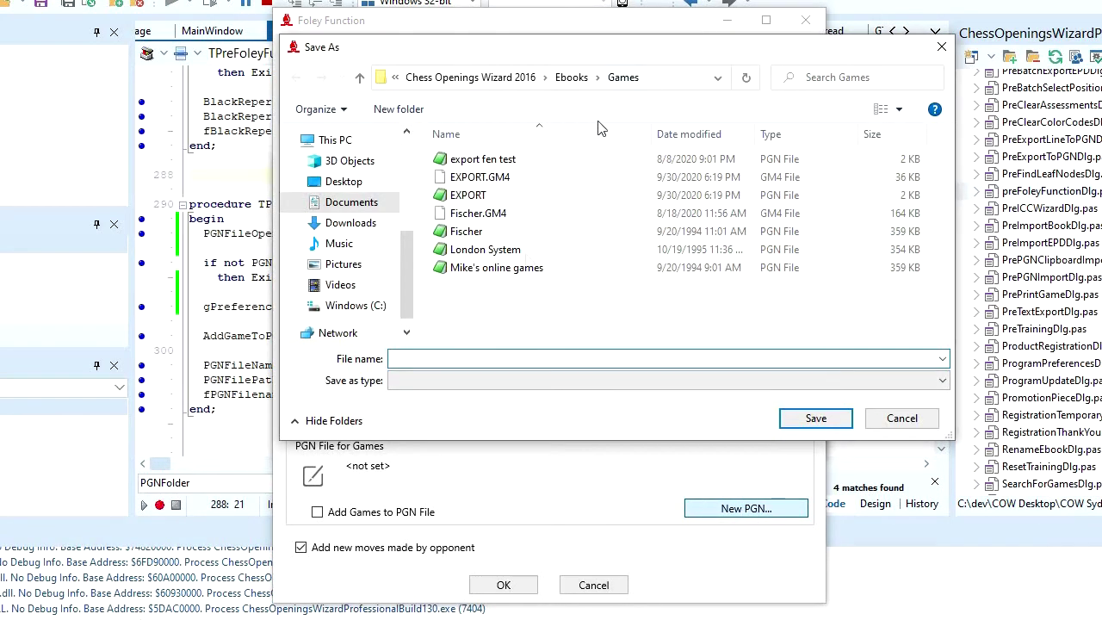
text(demo 1)
click(791, 420)
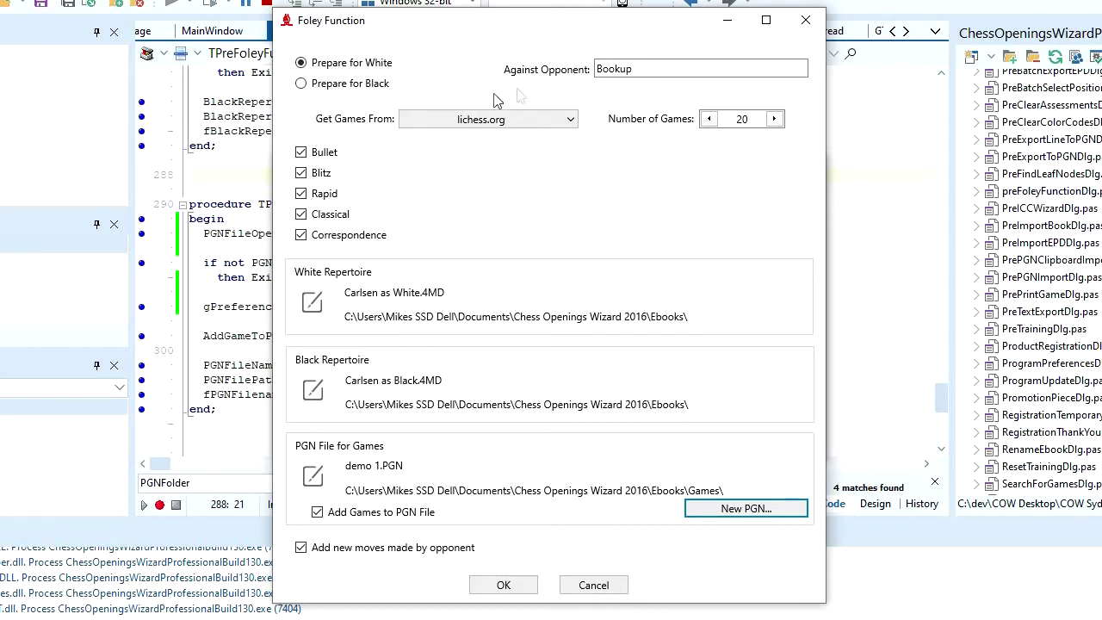
Step: Run the opponent preparation for White with the configured settings
click(302, 64)
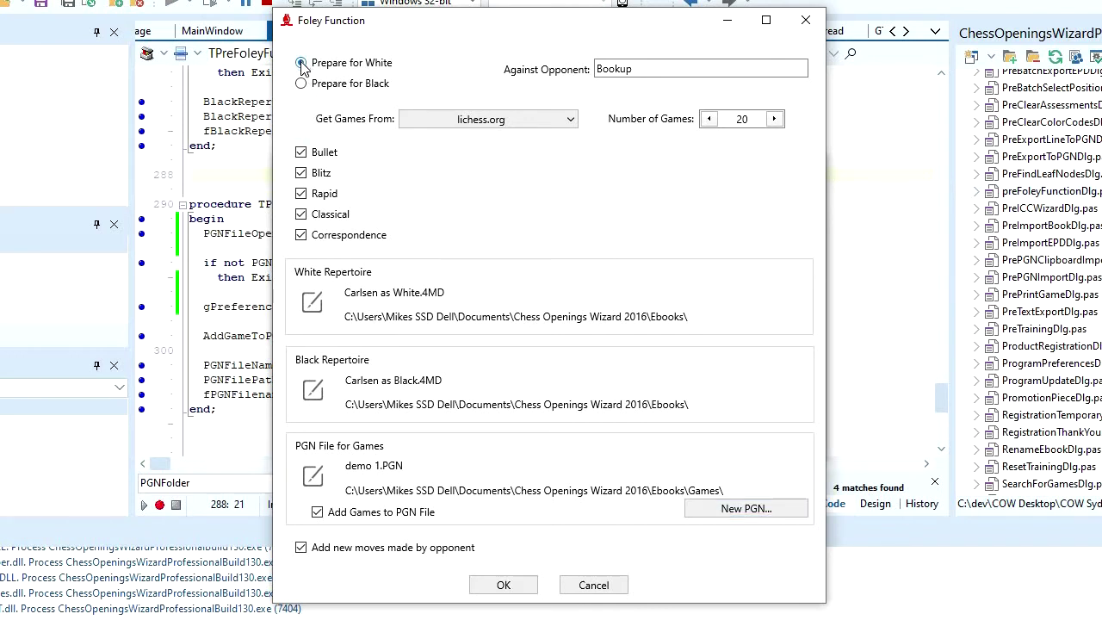
click(655, 68)
click(506, 585)
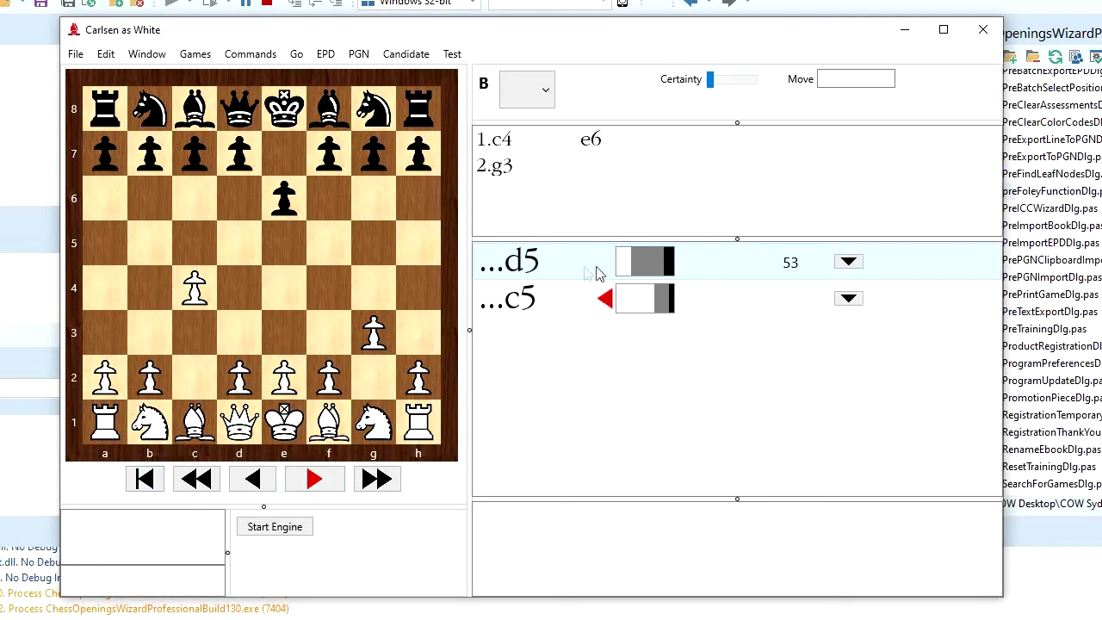
Step: Return to the starting position and follow the marked line 1.c4 e6 2.g3 c5 to examine the opponent's moves
click(143, 480)
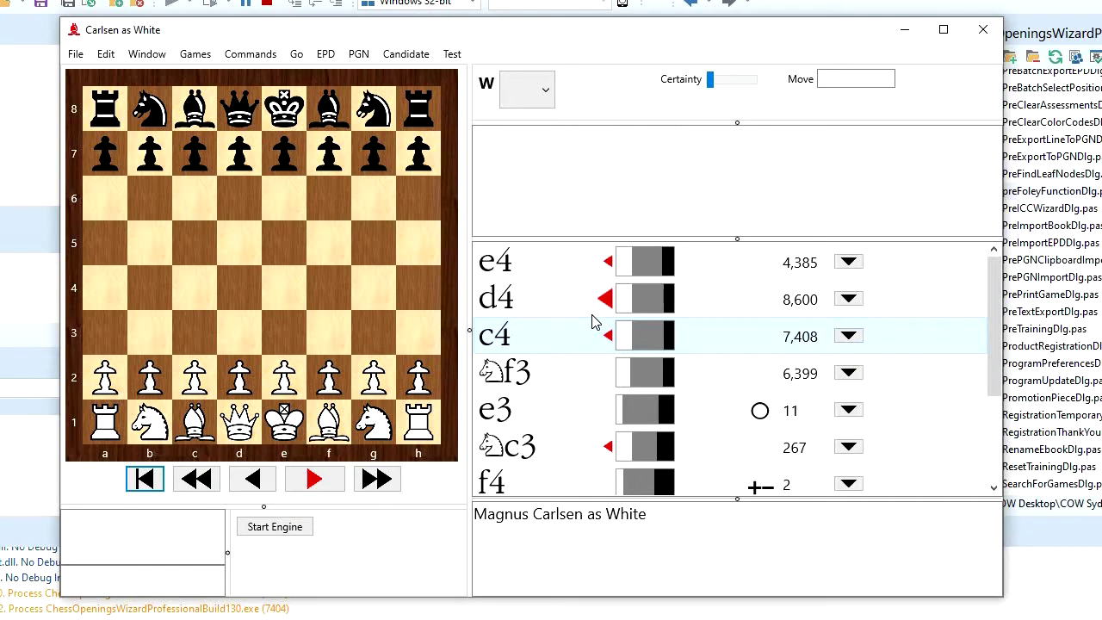
click(556, 345)
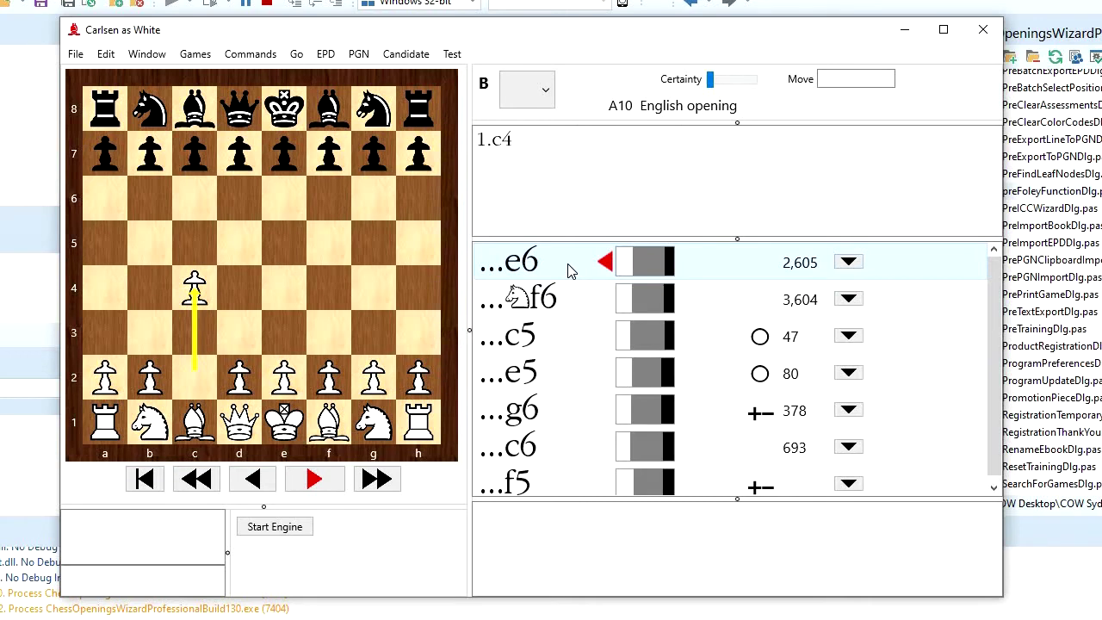
click(568, 272)
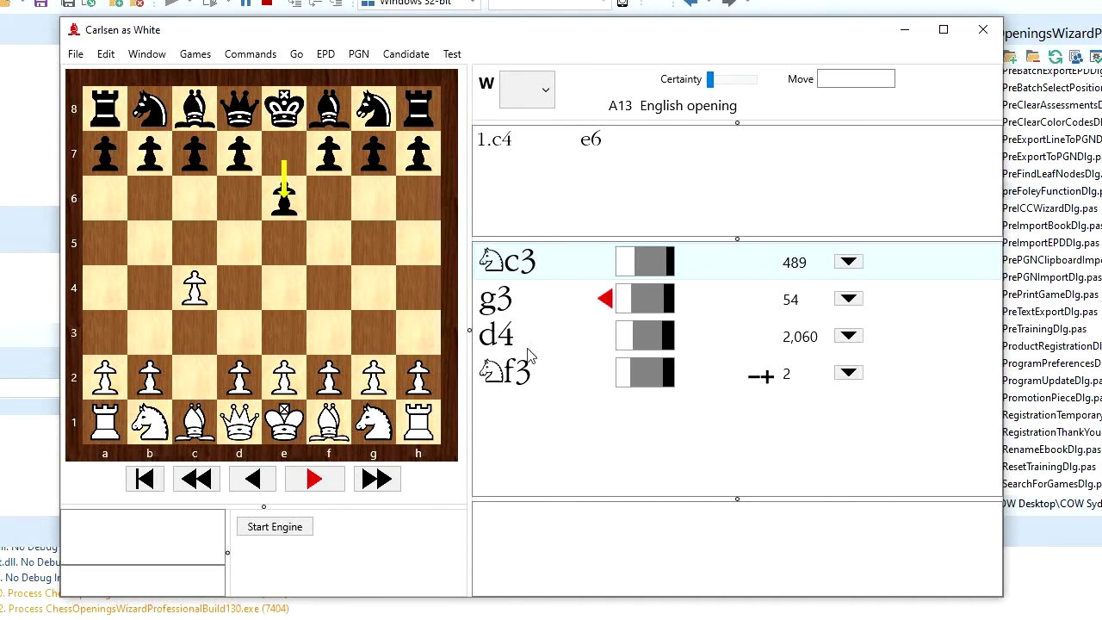
click(568, 301)
click(569, 302)
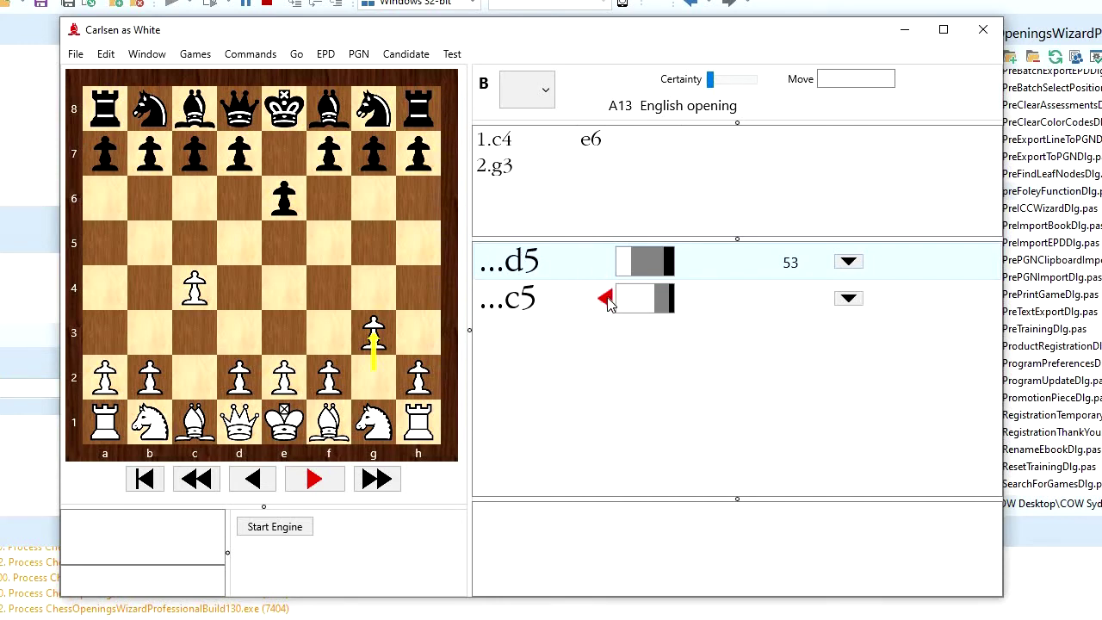
click(556, 303)
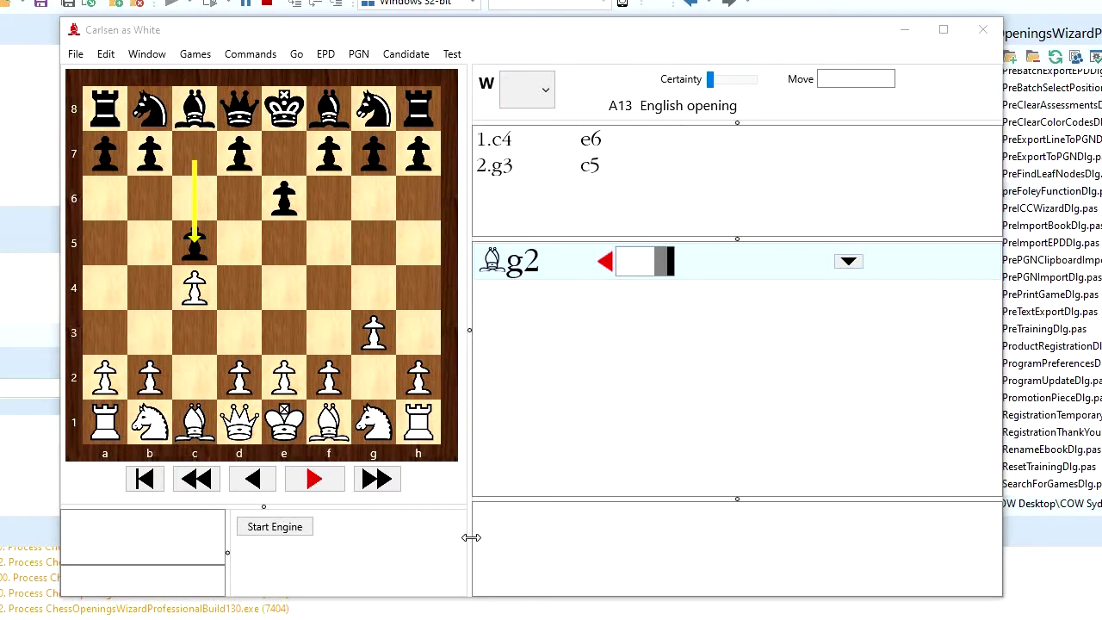
Step: Limit the selected game files to demo 1.PGN by excluding Fischer.pgn and EXPORT.PGN
click(197, 56)
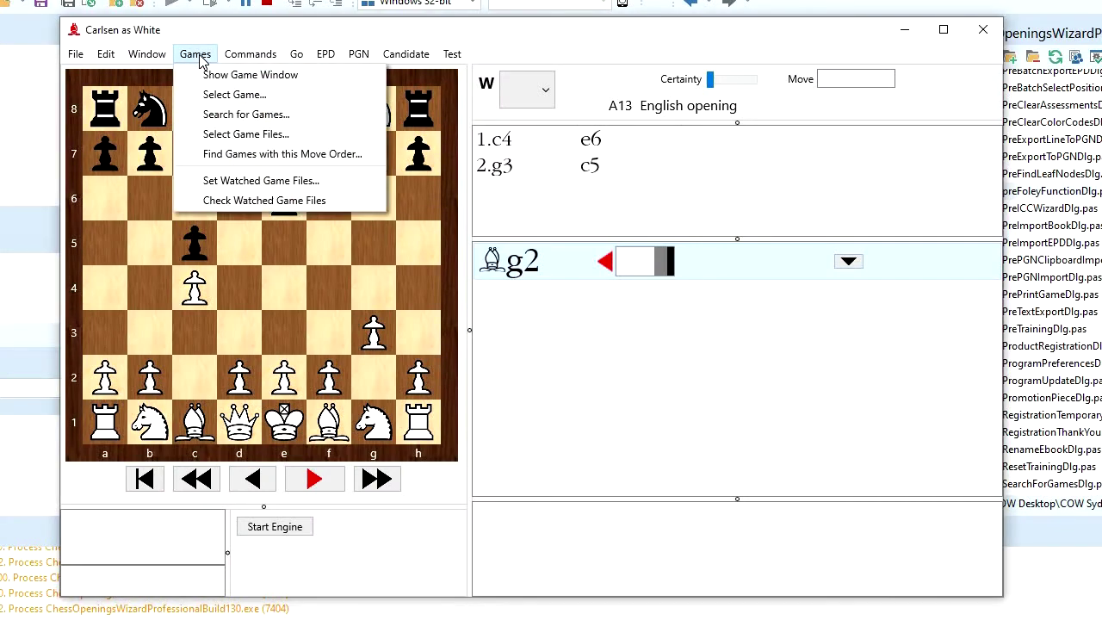
click(280, 136)
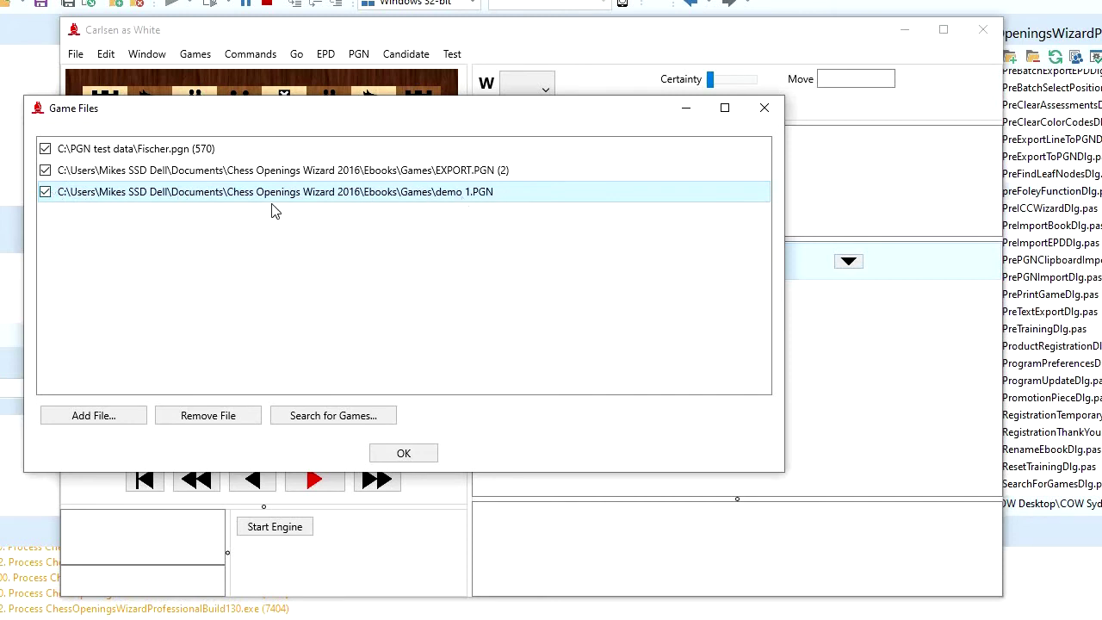
click(46, 150)
click(45, 172)
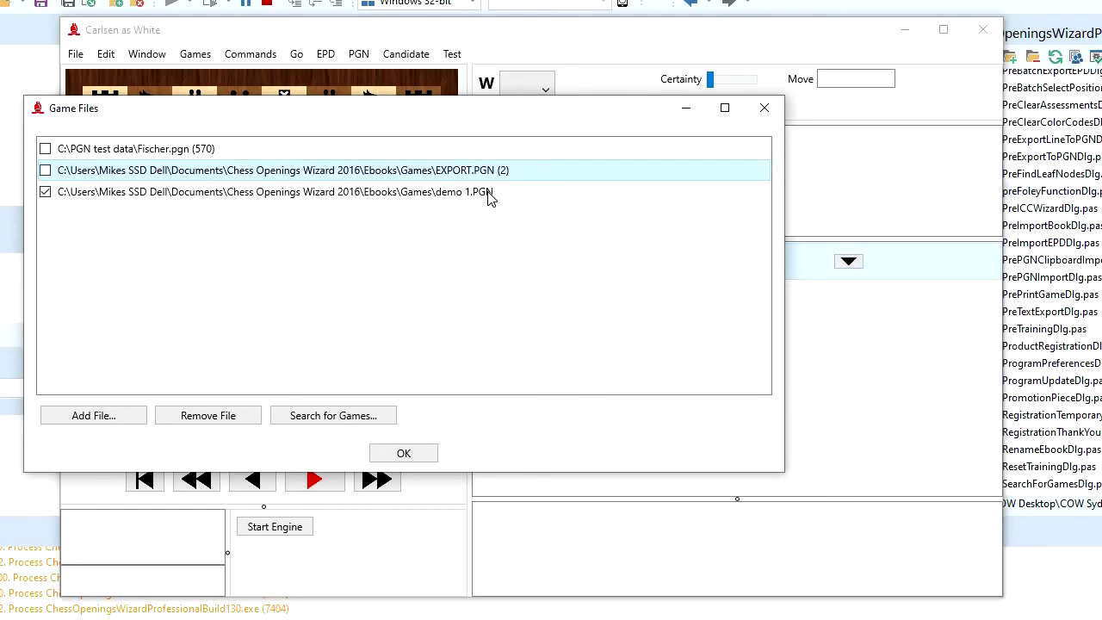
Step: Search demo 1.PGN for all games without filters, creating its indexes
click(332, 416)
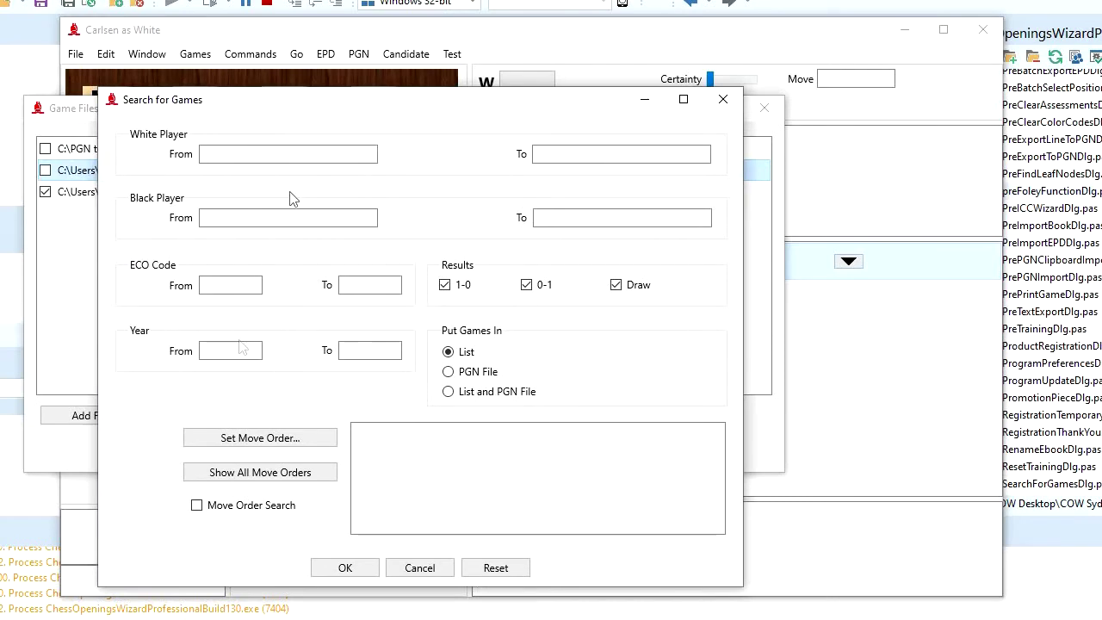
click(366, 572)
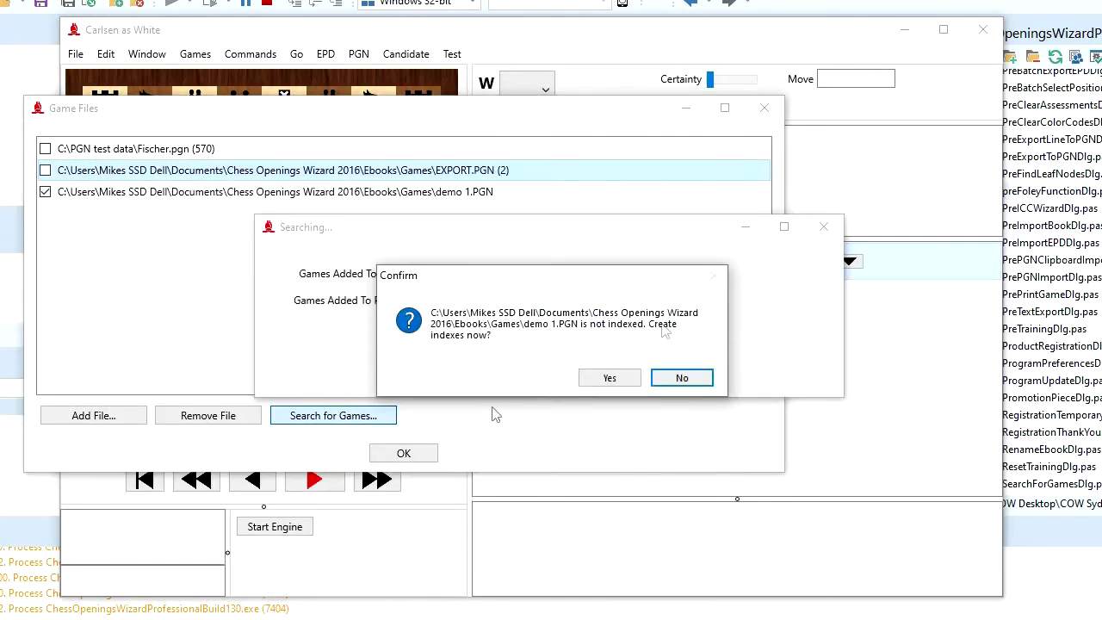
click(615, 378)
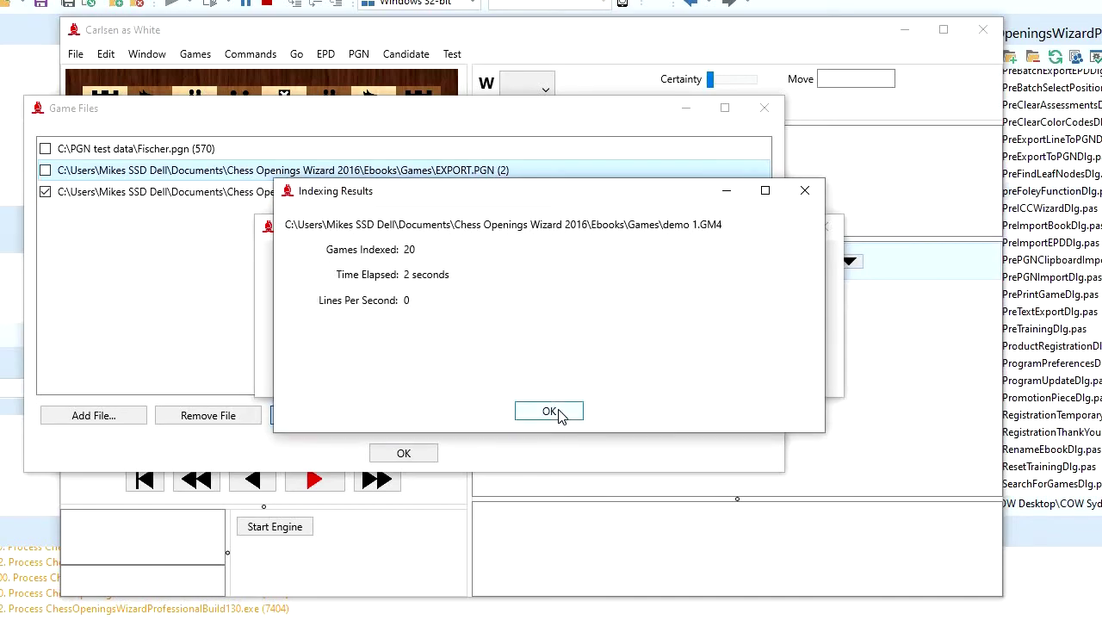
click(560, 414)
click(560, 399)
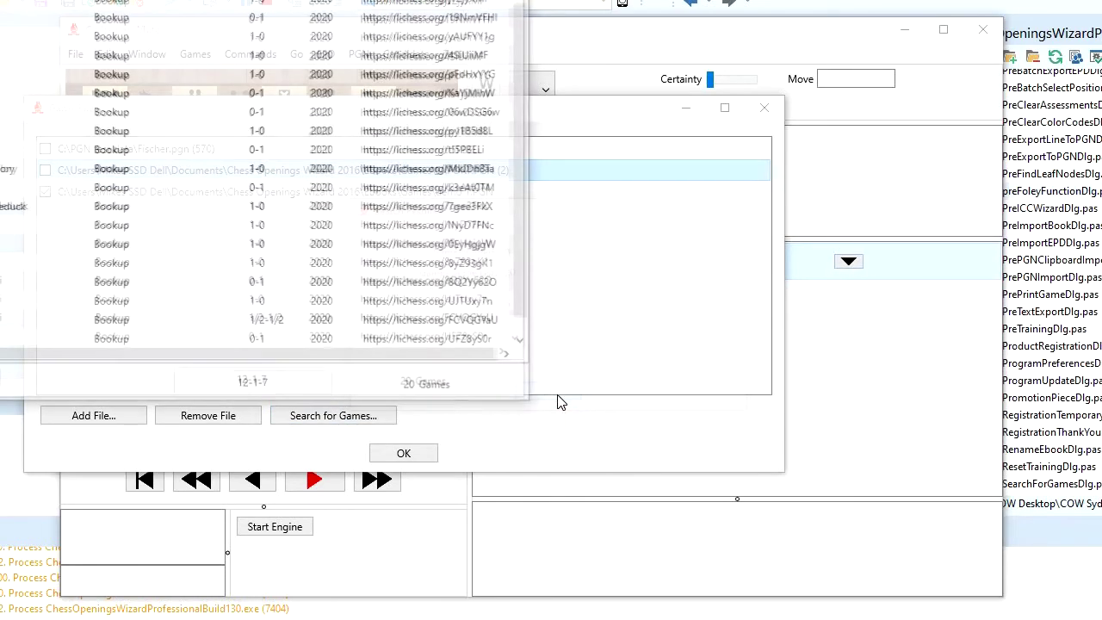
Step: Move the game list fully into view and load its first A40 game
drag(237, 0, 500, 129)
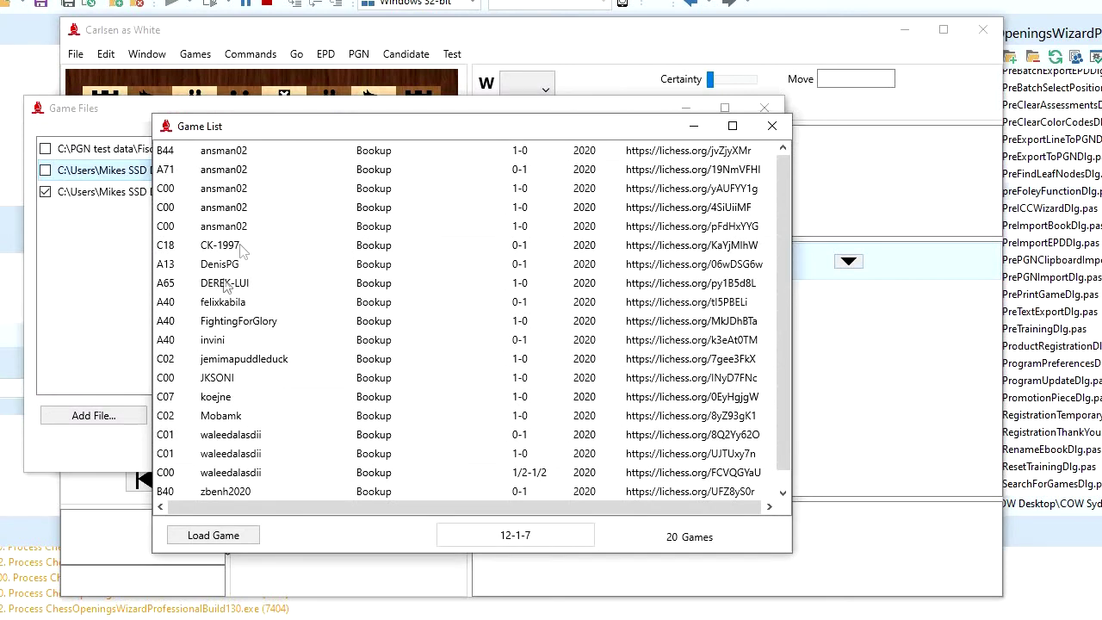
click(240, 307)
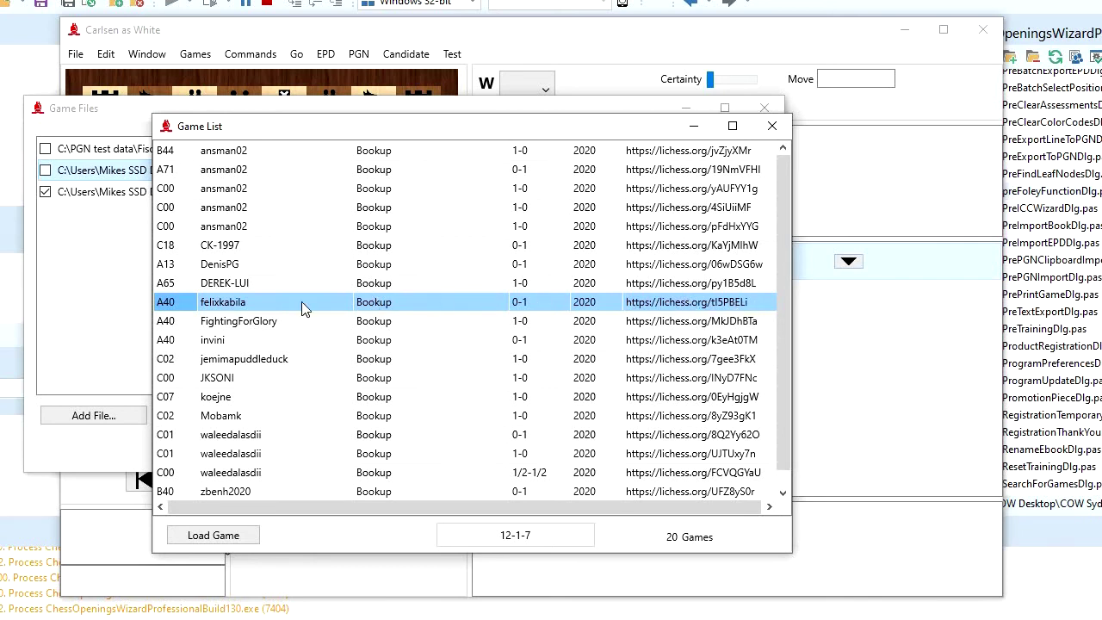
click(225, 536)
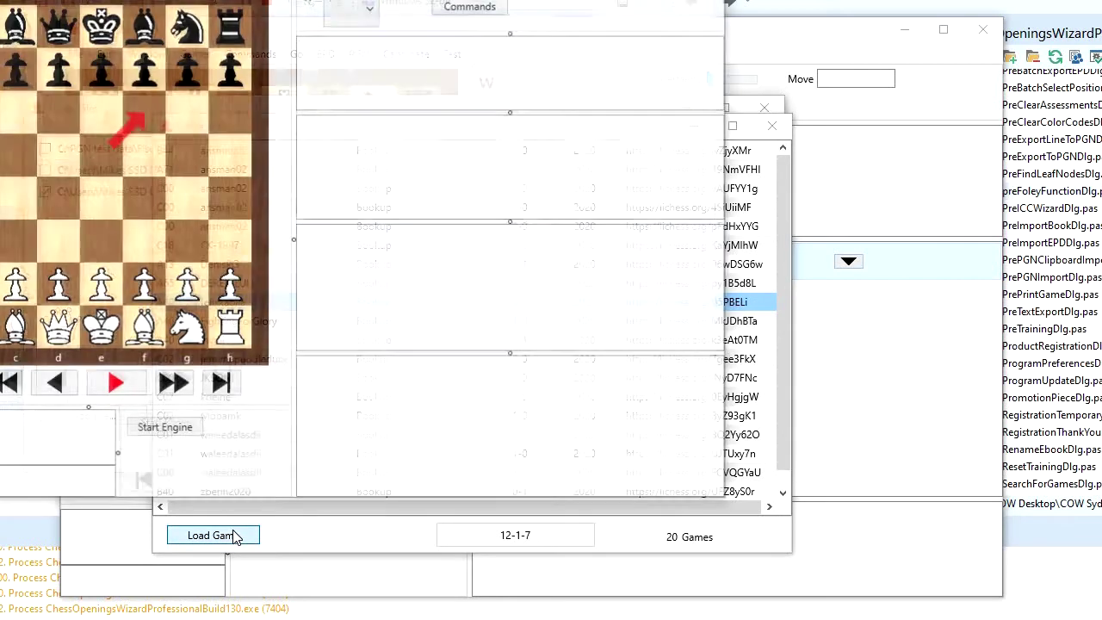